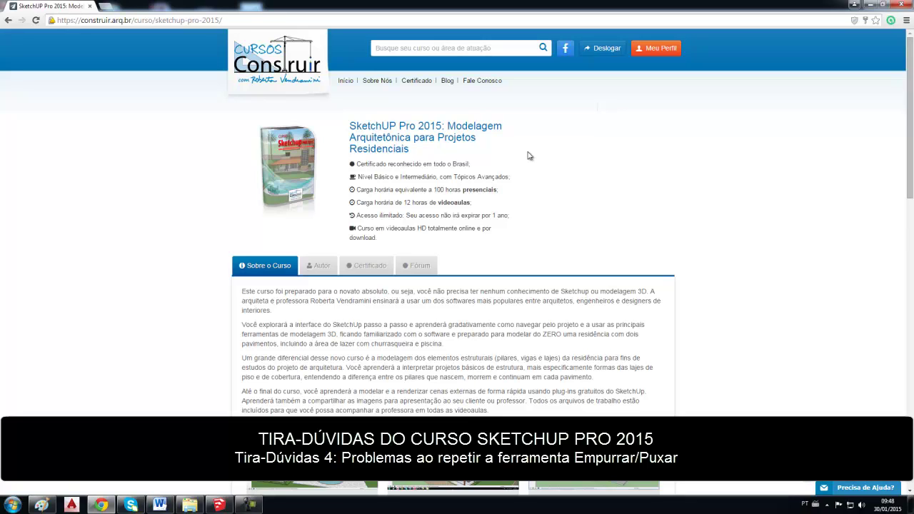
In the course forum, expand the 'Repetir Empurrar/Puxar - Modelo' question and read its reply.
click(425, 266)
scroll(509, 231, down, 1)
scroll(509, 231, down, 4)
scroll(509, 230, down, 2)
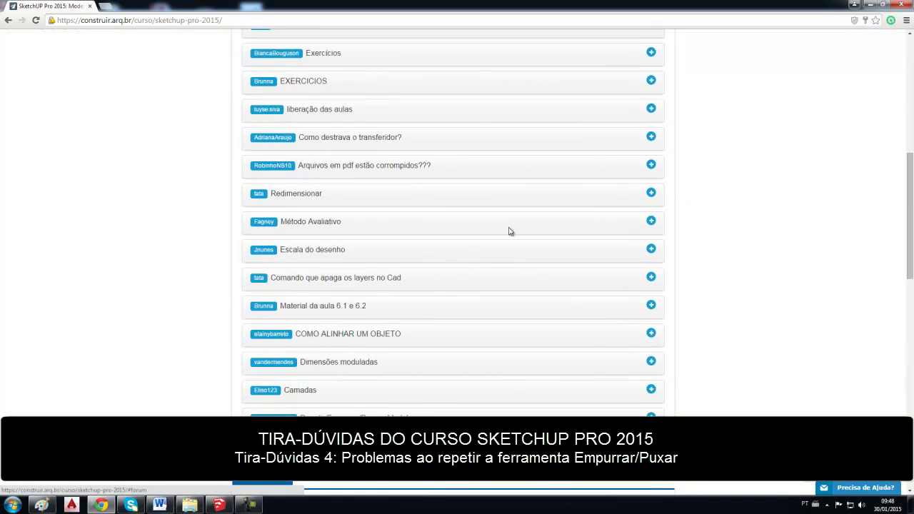
scroll(509, 230, down, 3)
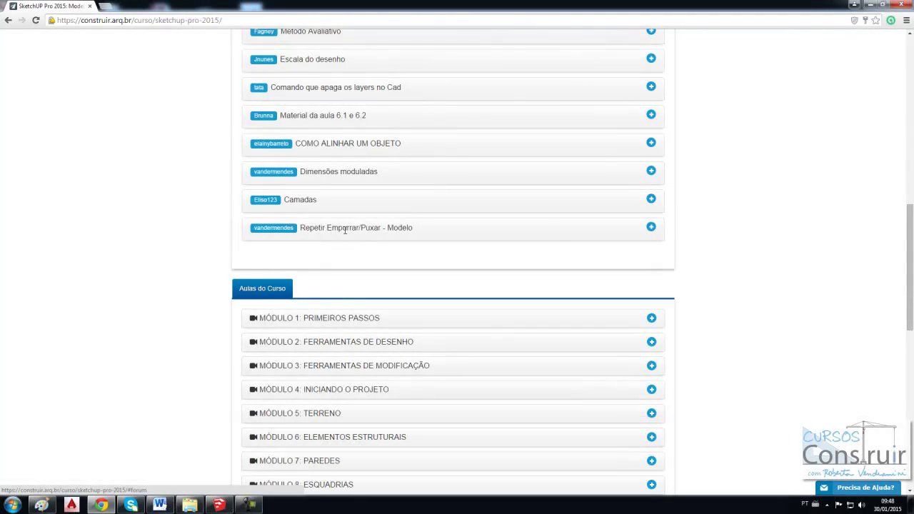
click(656, 234)
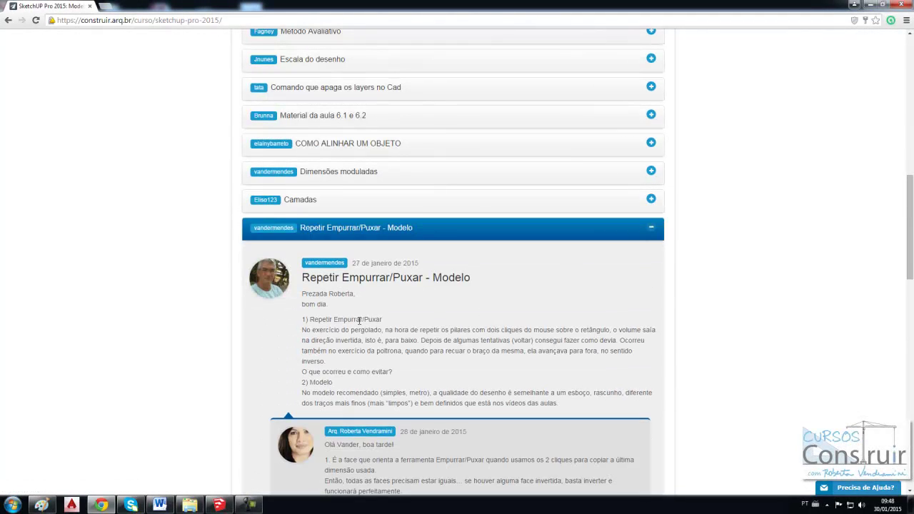
scroll(389, 318, down, 1)
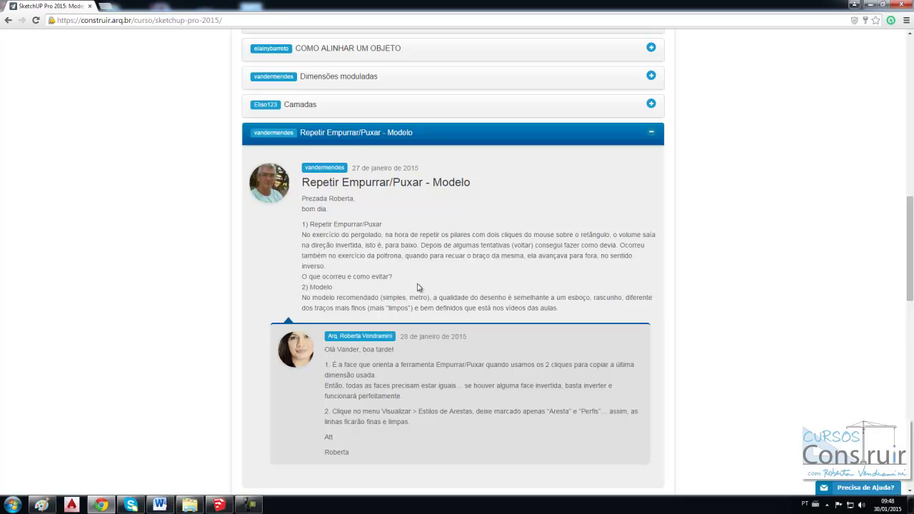
Switch to the empty SketchUp model and orbit the view so the sky shows.
click(219, 504)
key(o)
drag(321, 356, 298, 332)
key(space)
Draw the first three base rectangles on the ground with the Rectangle tool.
scroll(398, 341, up, 2)
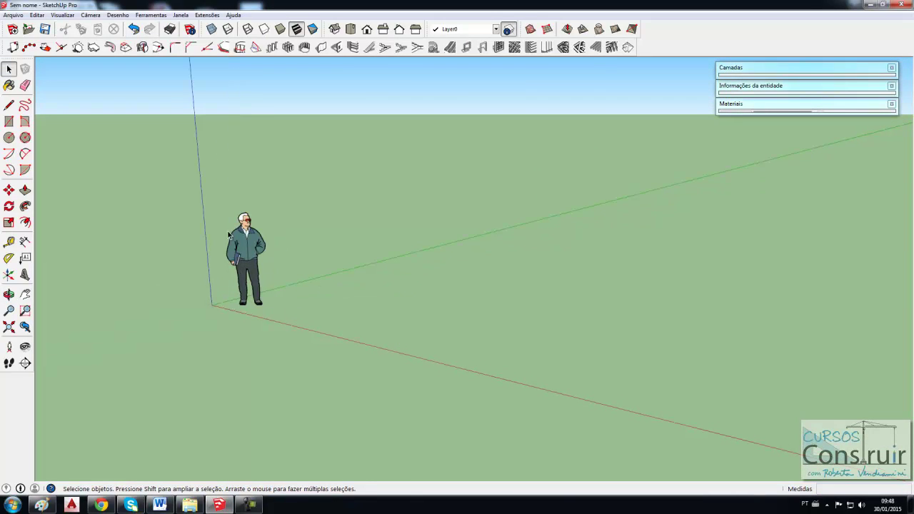
click(9, 121)
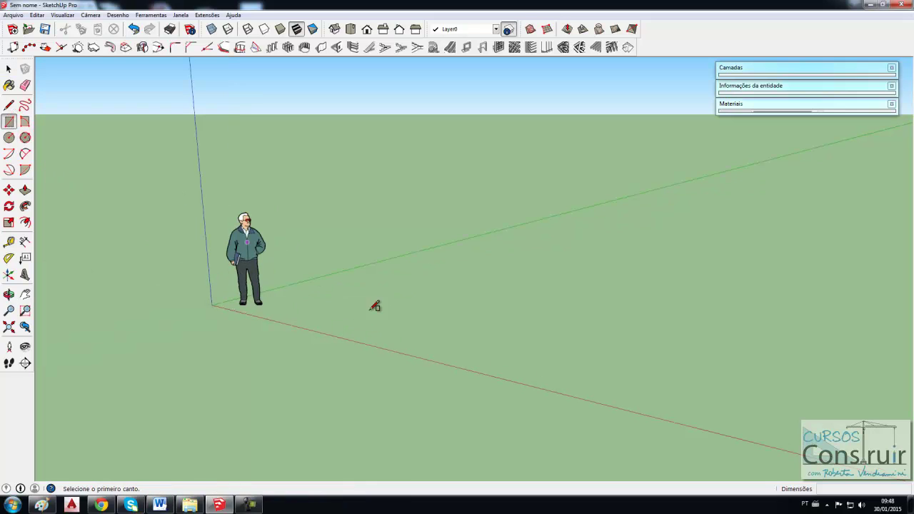
click(327, 311)
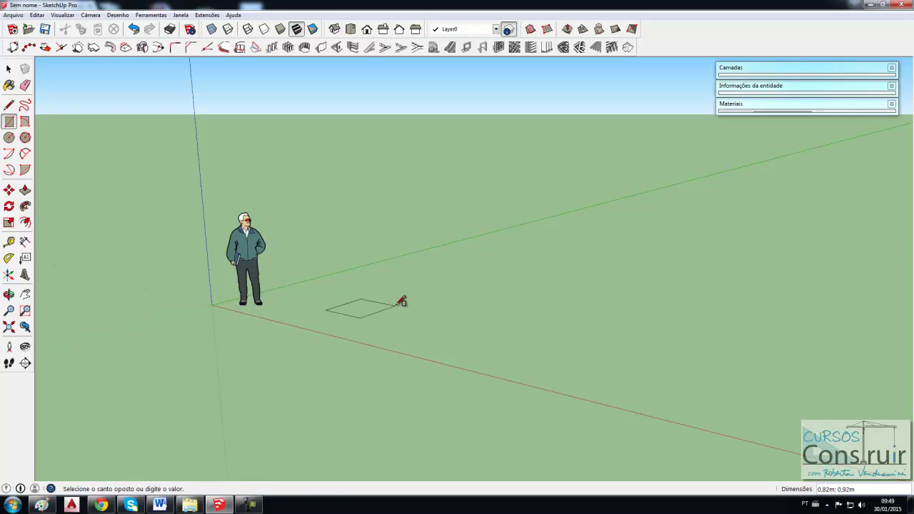
click(395, 307)
click(511, 287)
click(562, 289)
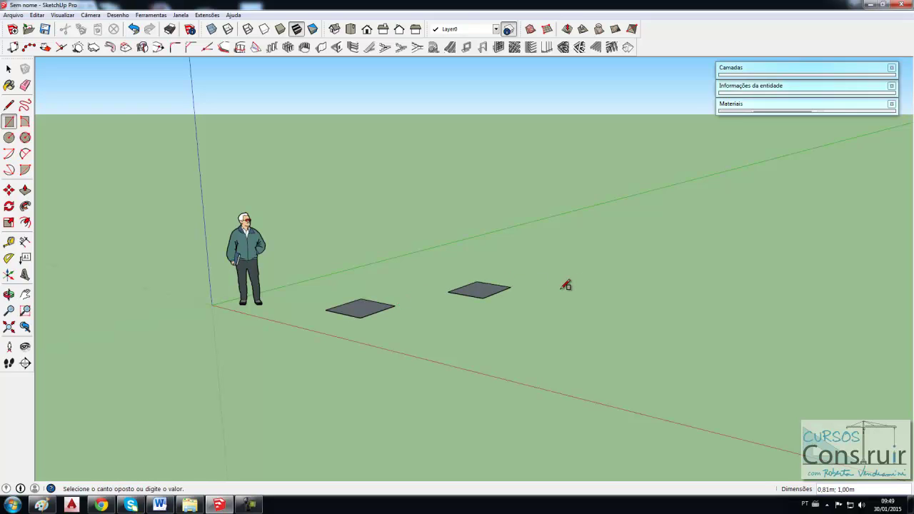
click(630, 282)
Draw the fourth, fifth and sixth ground rectangles, then return to selection.
click(511, 350)
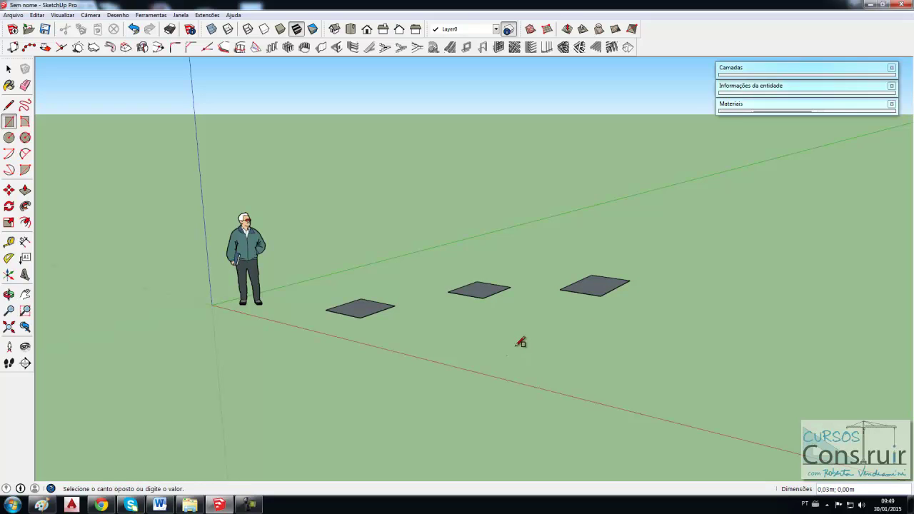
click(559, 348)
click(620, 367)
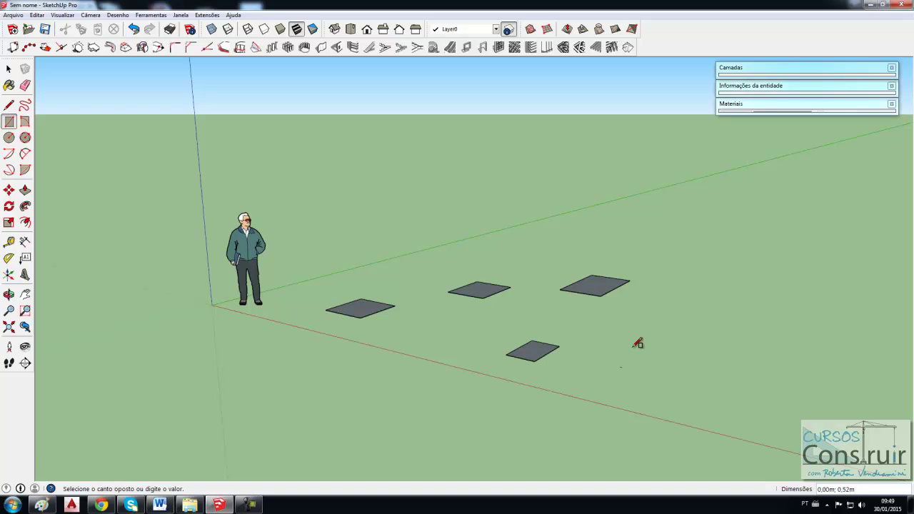
click(693, 355)
click(673, 307)
click(737, 303)
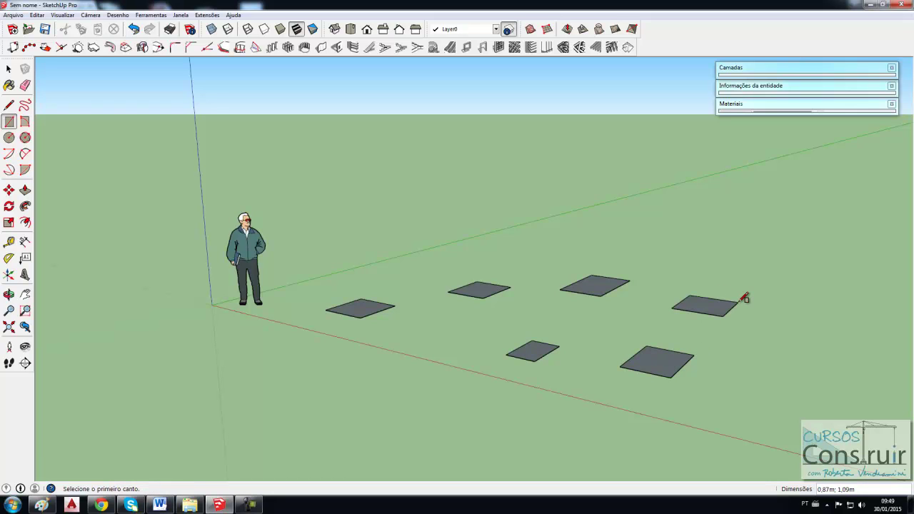
key(space)
scroll(458, 364, down, 2)
scroll(618, 361, up, 2)
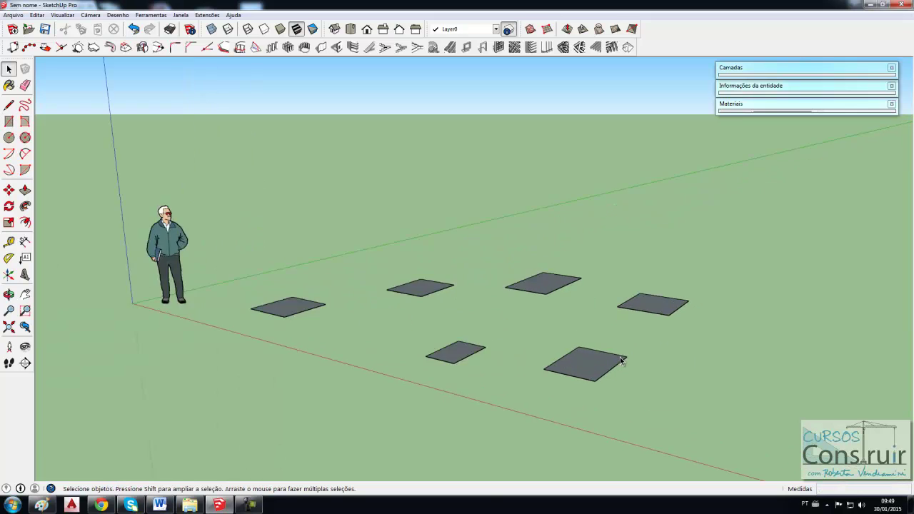
scroll(620, 361, up, 1)
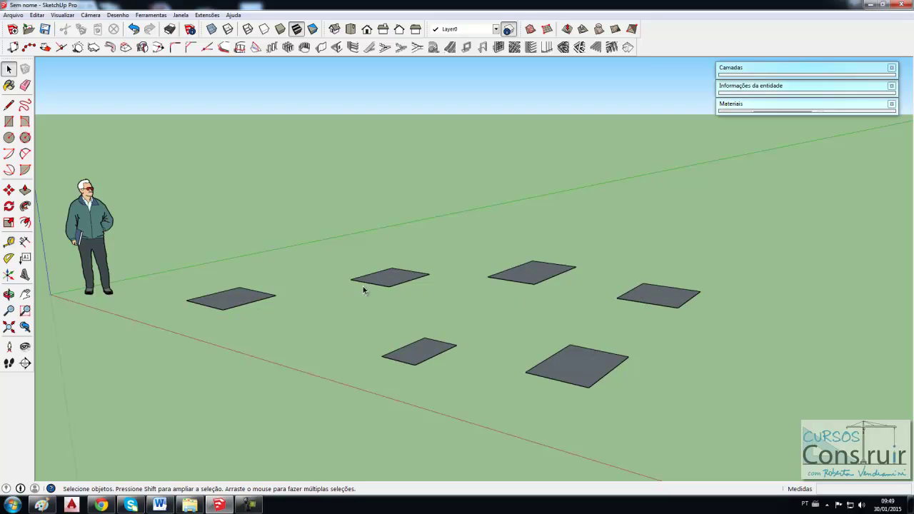
Push/Pull the left rectangle up 2.5 m into the first pillar.
click(25, 190)
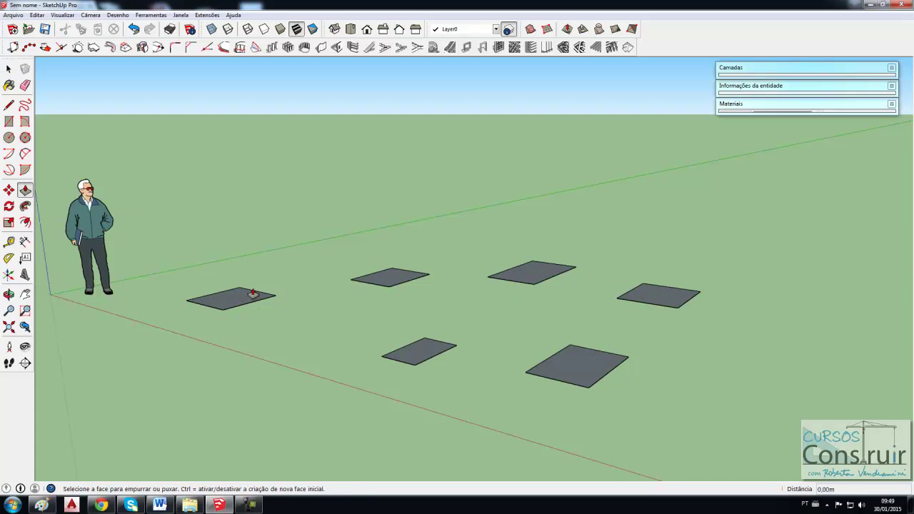
drag(242, 305, 243, 161)
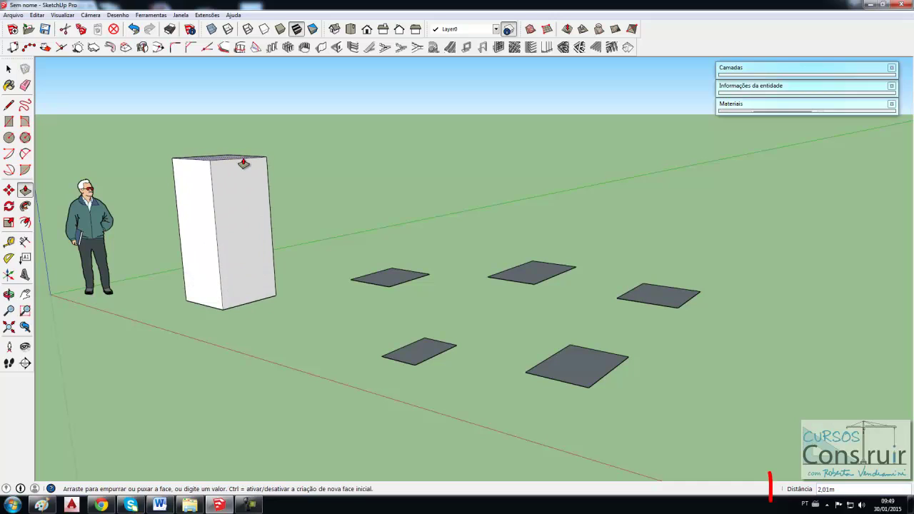
text(2,5)
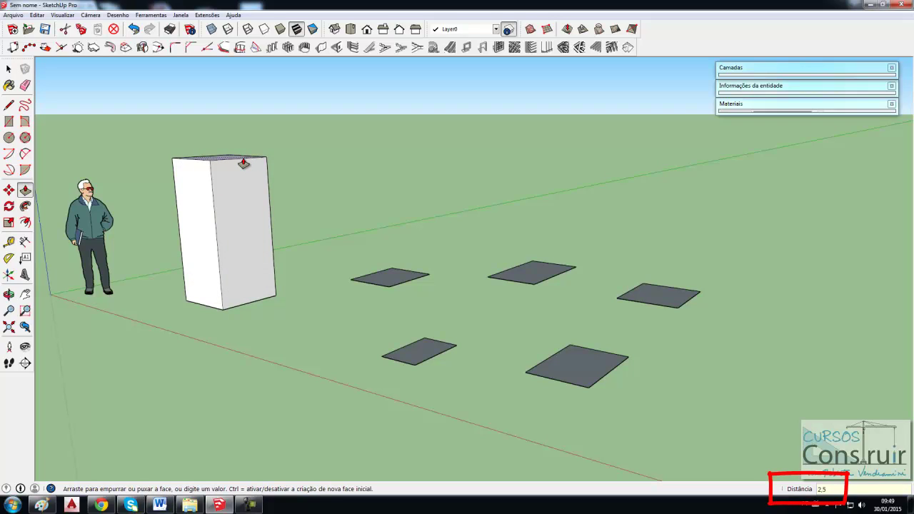
key(Return)
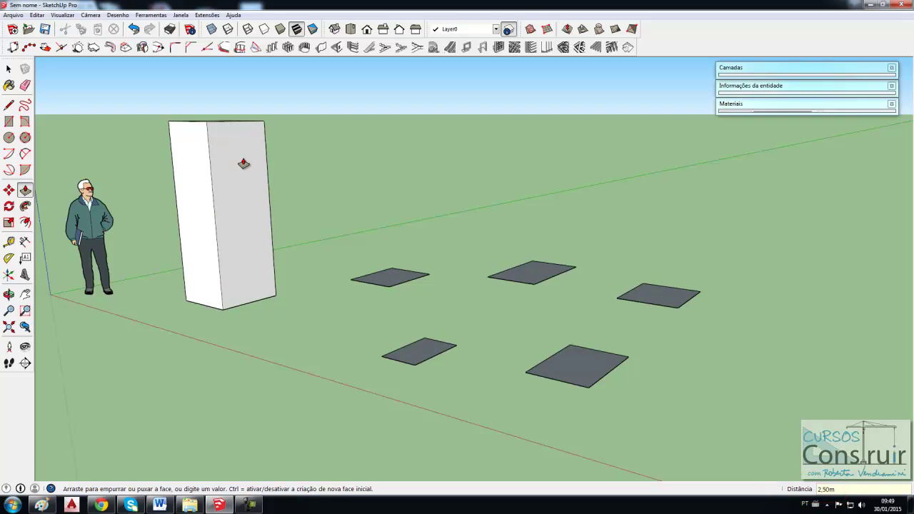
Repeat the 2.5 m extrusion on the five remaining rectangles by double-clicking each.
middle_drag(414, 241, 416, 257)
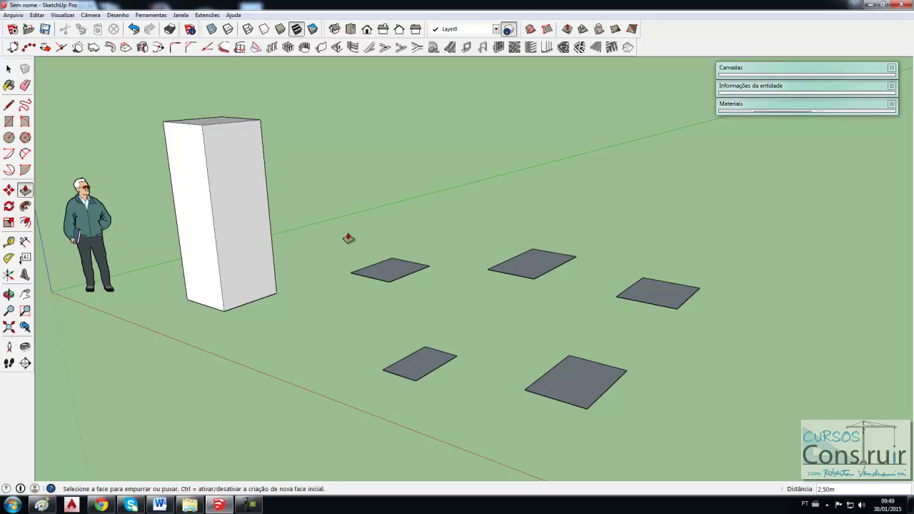
double_click(380, 266)
double_click(519, 267)
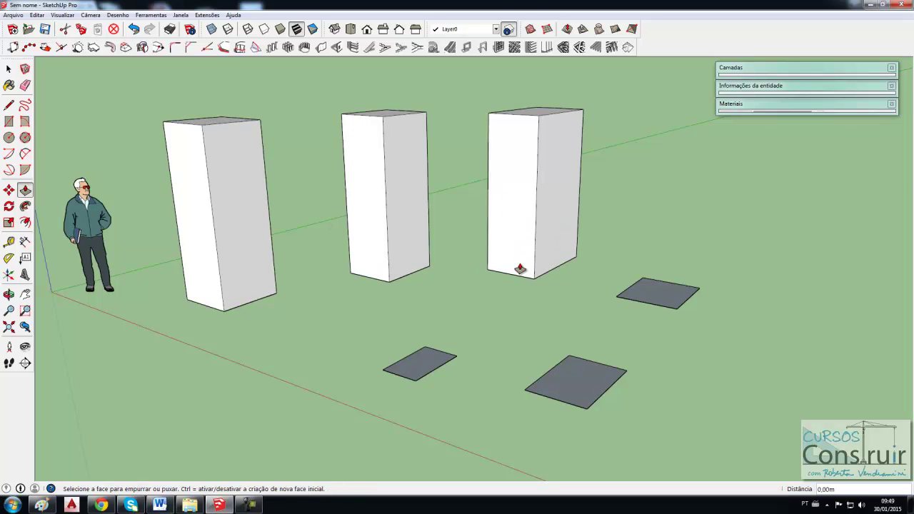
double_click(655, 290)
double_click(579, 392)
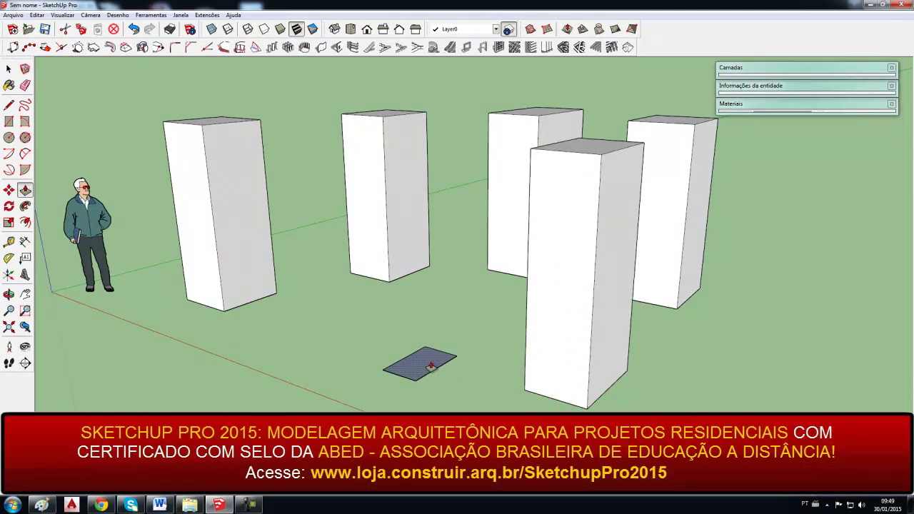
double_click(421, 365)
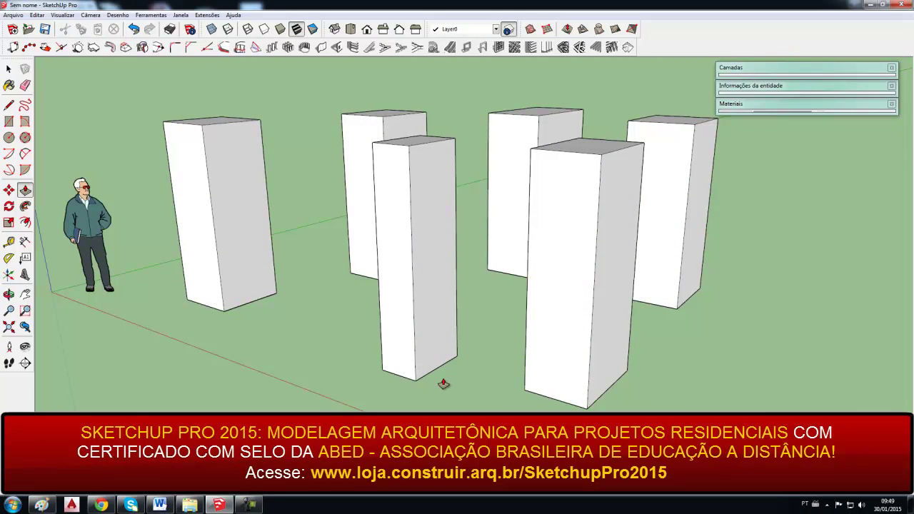
Undo the five pillar extrusions, leaving the bases flat.
key(space)
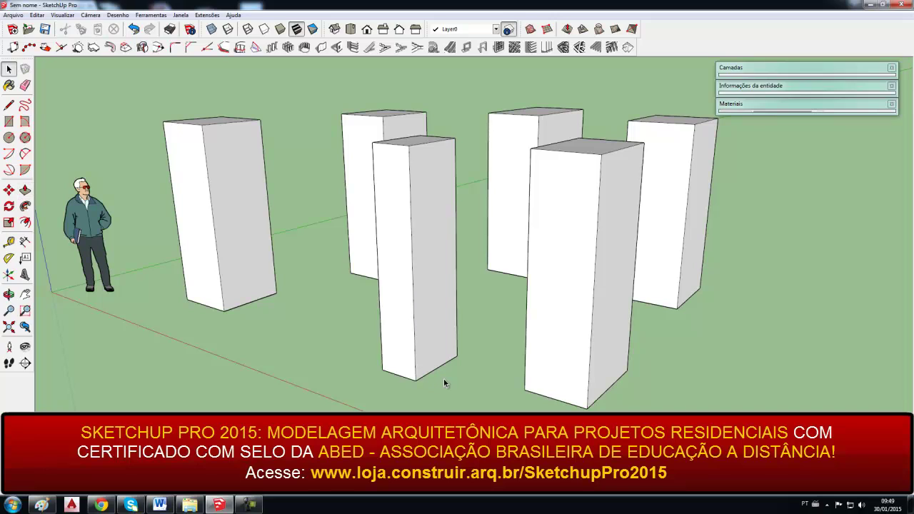
click(134, 30)
click(134, 29)
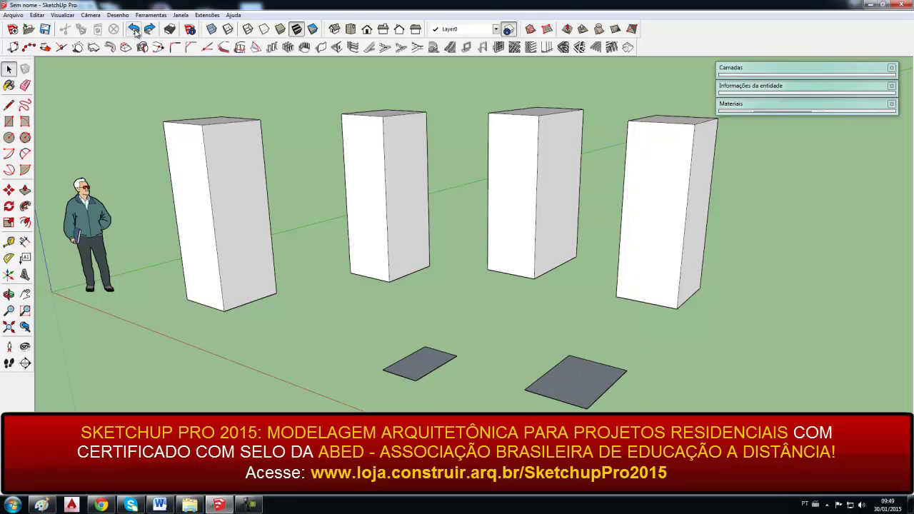
click(134, 30)
click(134, 30)
click(134, 30)
click(134, 30)
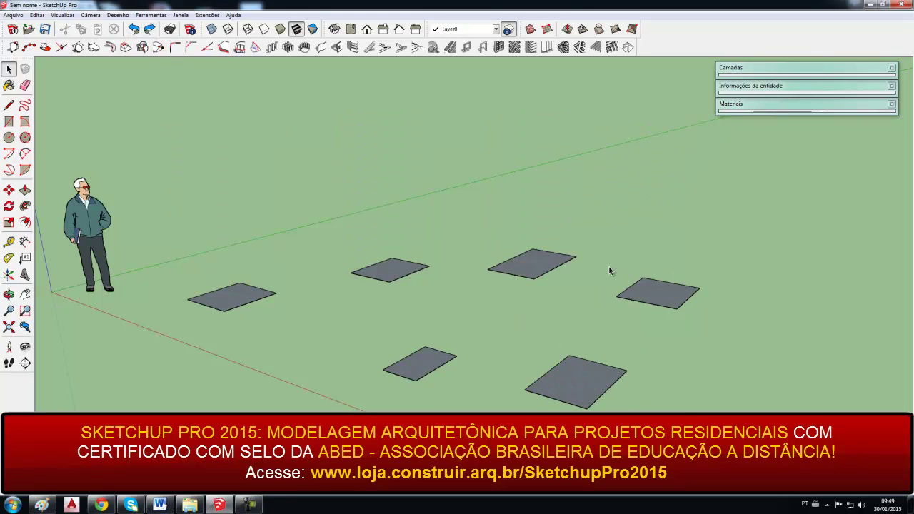
Reverse the faces of the upper right-middle and lower-right squares, then orbit to inspect them.
right_click(538, 267)
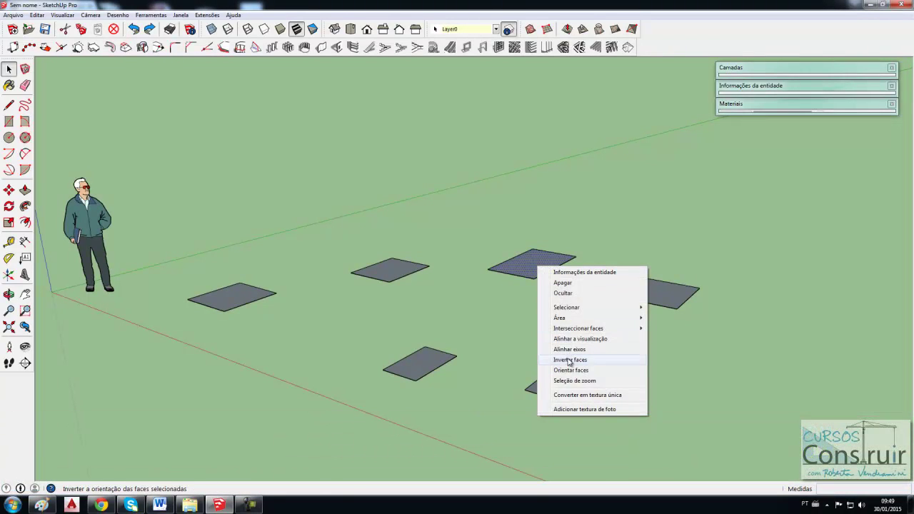
click(569, 360)
click(559, 396)
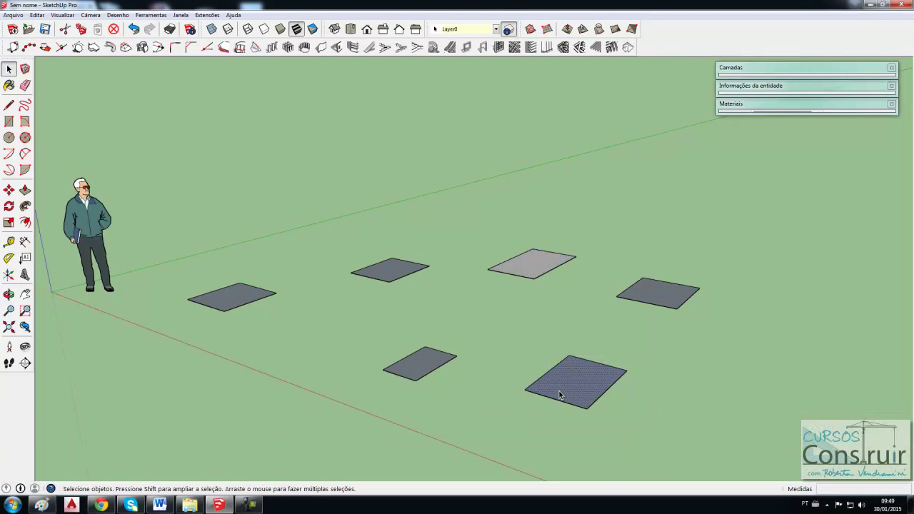
right_click(560, 394)
click(585, 334)
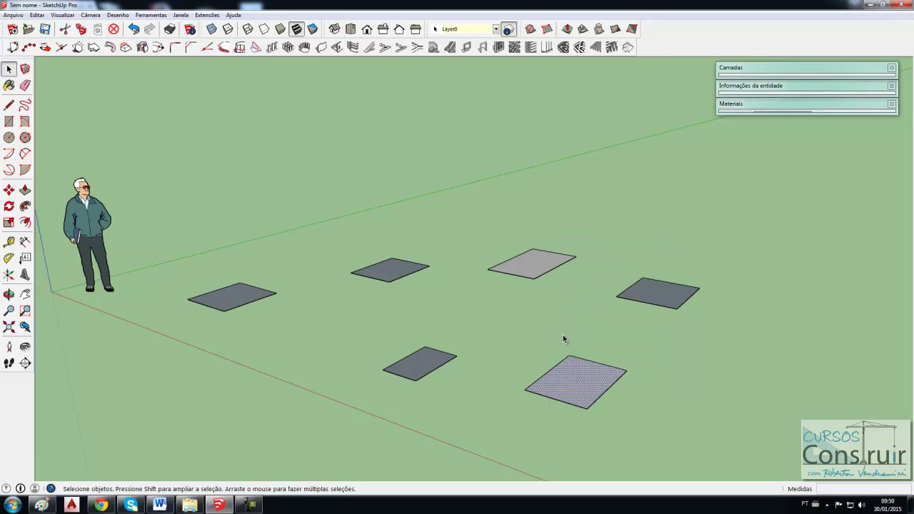
mouse_move(540, 320)
middle_down()
mouse_move(509, 387)
mouse_move(543, 320)
middle_up()
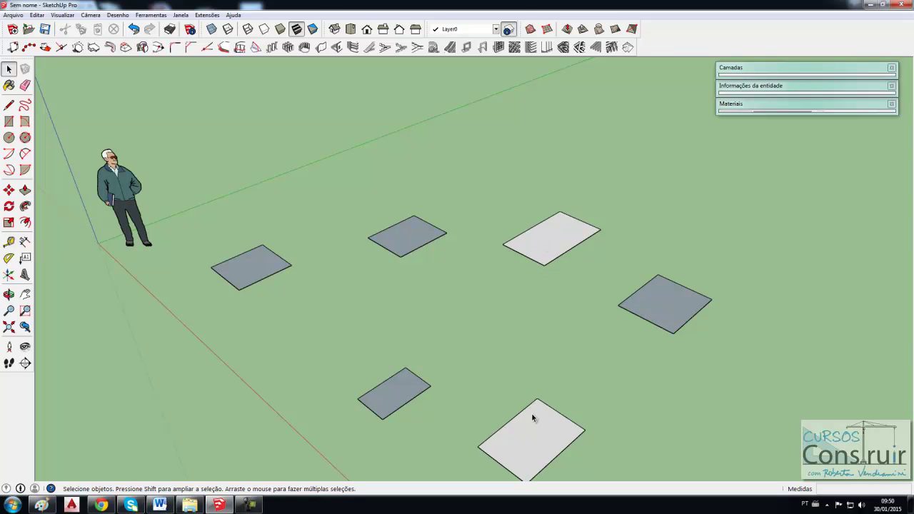
mouse_move(521, 358)
middle_down()
mouse_move(587, 279)
mouse_move(481, 324)
mouse_move(399, 261)
mouse_move(493, 347)
mouse_move(516, 312)
middle_up()
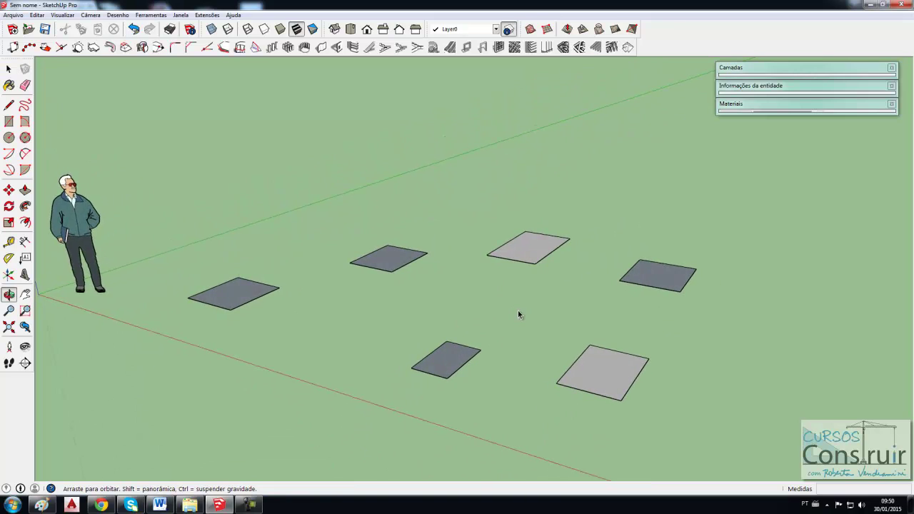
scroll(695, 340, down, 1)
mouse_move(671, 377)
middle_down()
mouse_move(684, 346)
mouse_move(675, 305)
middle_up()
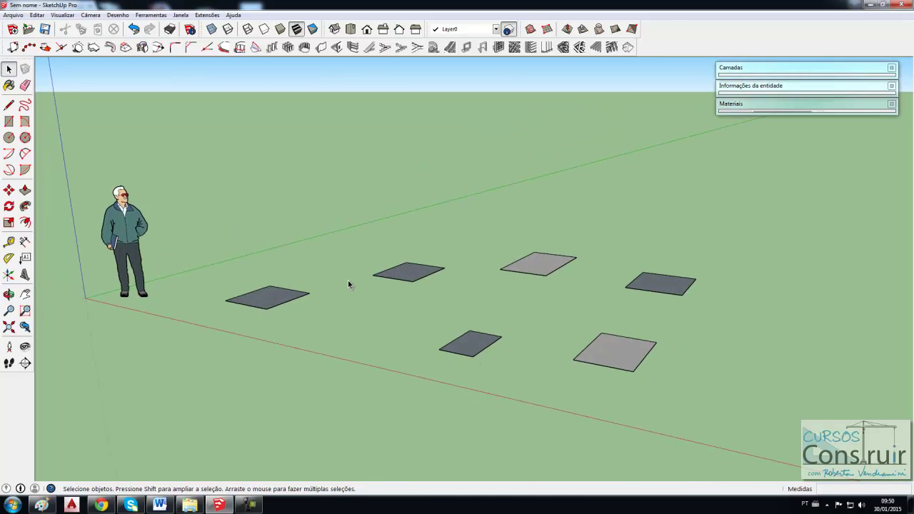
mouse_move(653, 325)
middle_down()
mouse_move(612, 361)
mouse_move(544, 330)
middle_up()
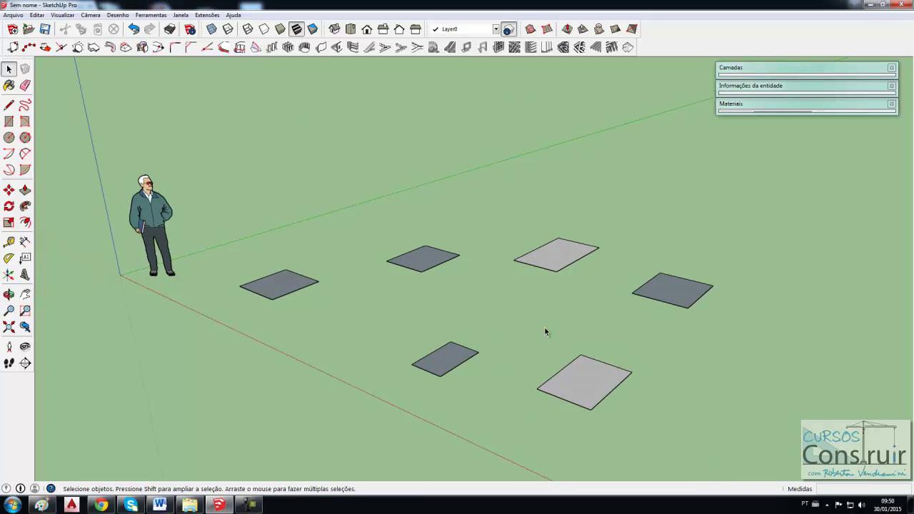
Push/Pull the reversed upper square up 2.50 m into a box.
click(25, 190)
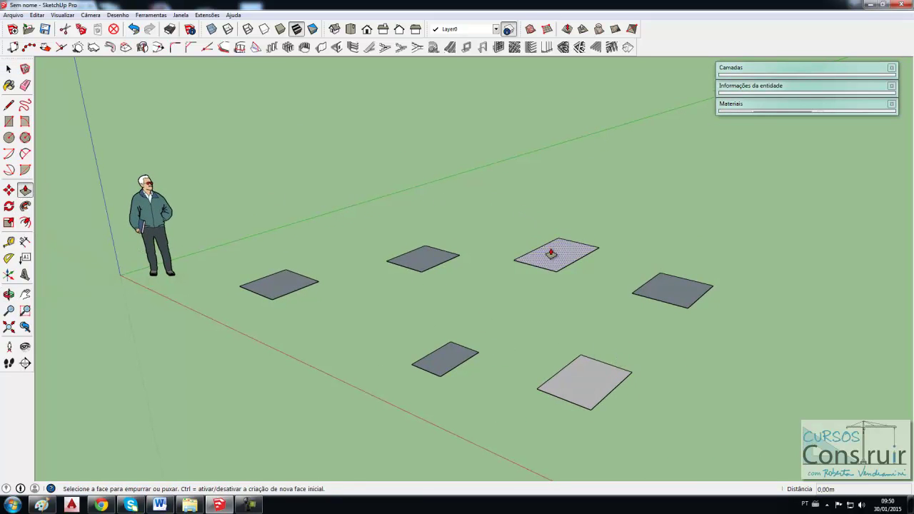
drag(550, 254, 547, 109)
text(2.)
key(Return)
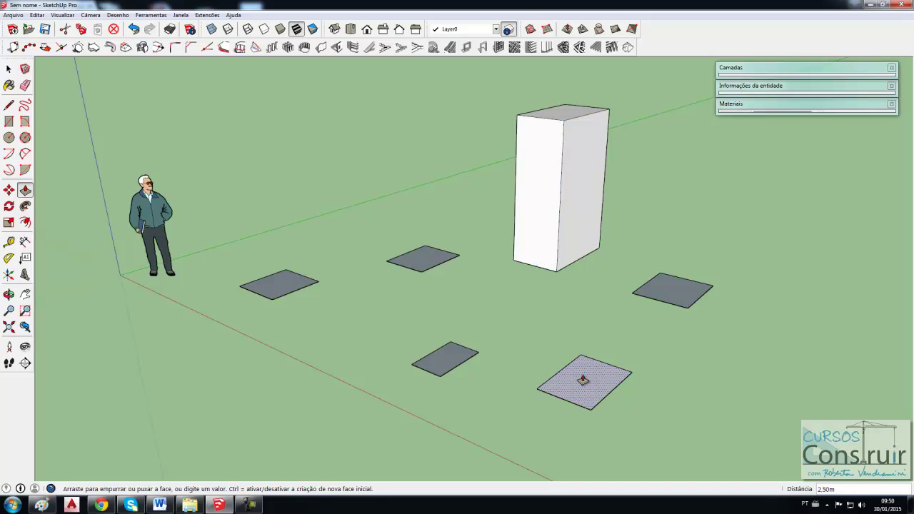
Repeat the 2.50 m extrusion on the lower-right square and another square, orbiting to check.
double_click(582, 380)
middle_drag(493, 349, 624, 350)
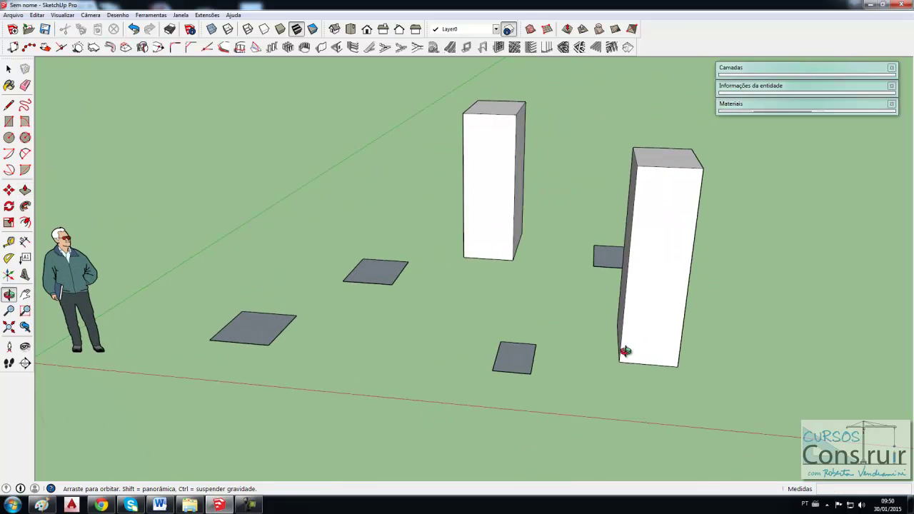
double_click(382, 278)
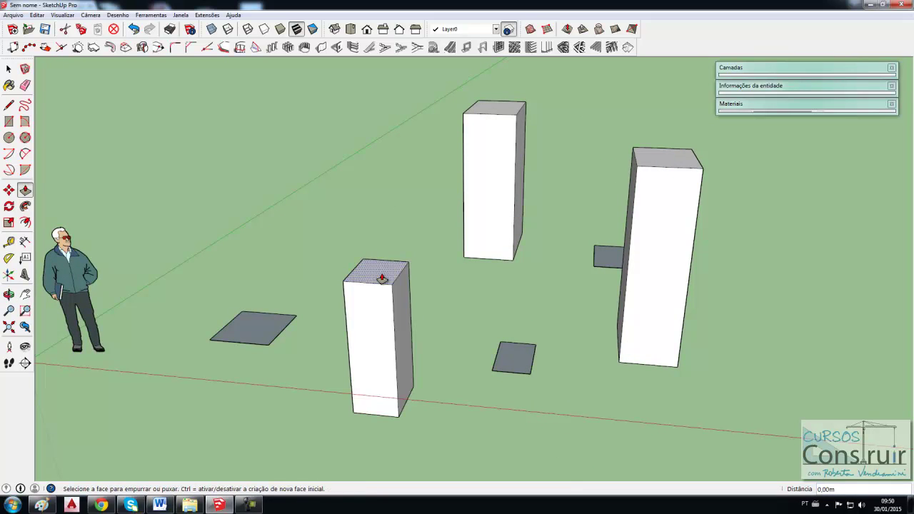
mouse_move(432, 352)
middle_down()
mouse_move(403, 332)
mouse_move(357, 260)
middle_up()
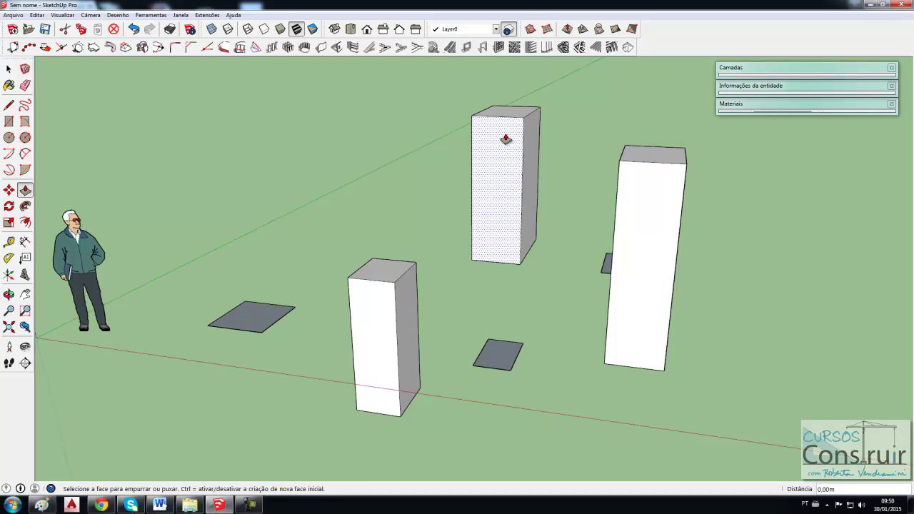
mouse_move(407, 414)
middle_down()
mouse_move(387, 316)
mouse_move(394, 422)
mouse_move(386, 404)
mouse_move(385, 453)
mouse_move(375, 424)
mouse_move(377, 476)
mouse_move(372, 444)
middle_up()
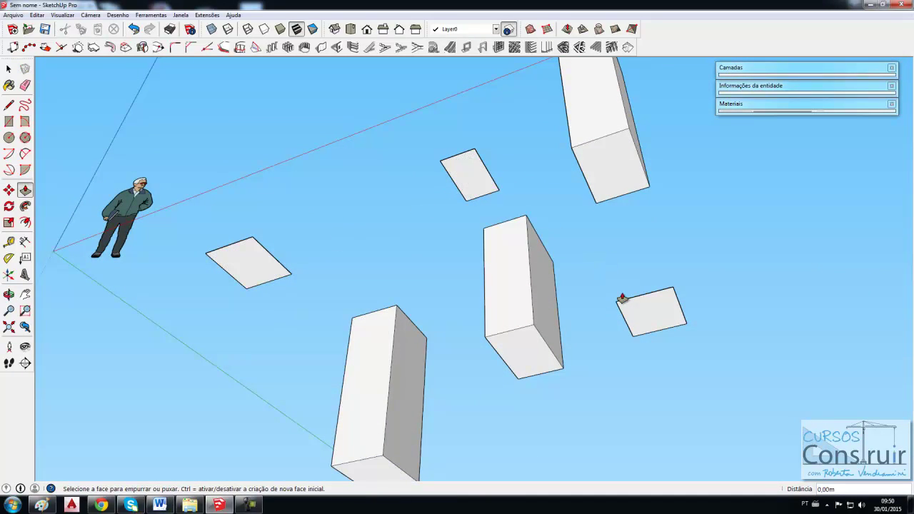
Cancel an unwanted pull of the upper-middle square and clear the selection.
drag(471, 187, 451, 327)
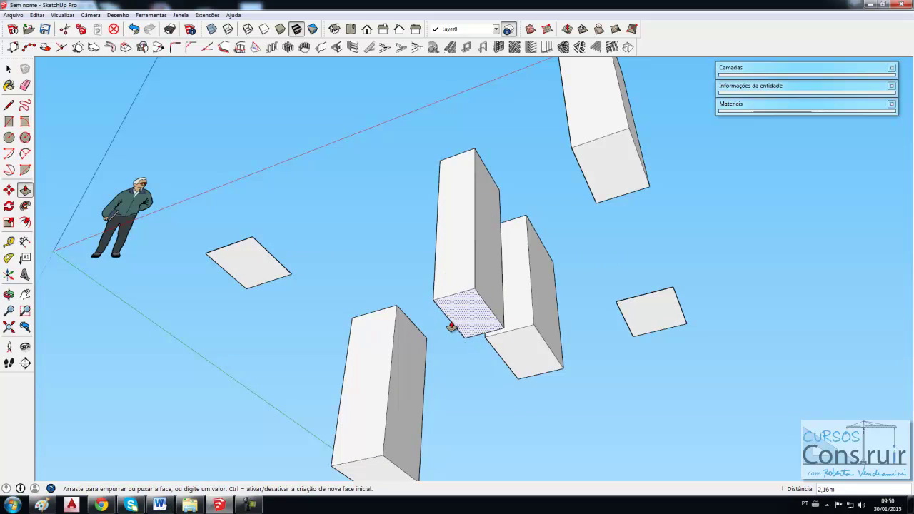
key(space)
click(263, 265)
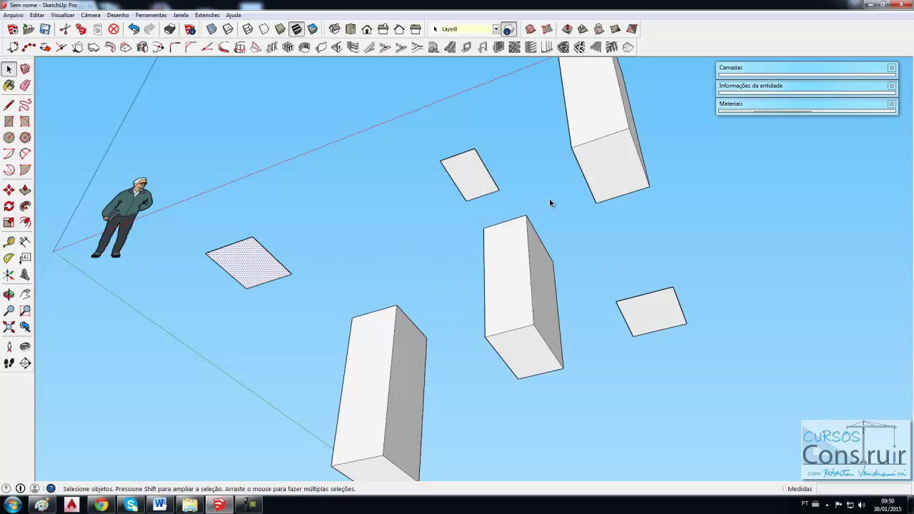
click(514, 176)
Repeat the extrusion on the left, upper-middle and right squares, then view all six pillars.
key(p)
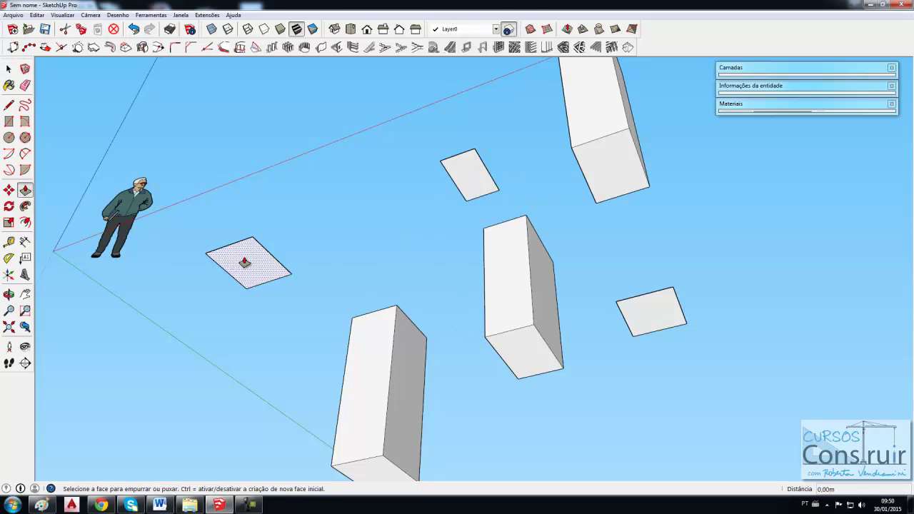
double_click(244, 262)
double_click(467, 190)
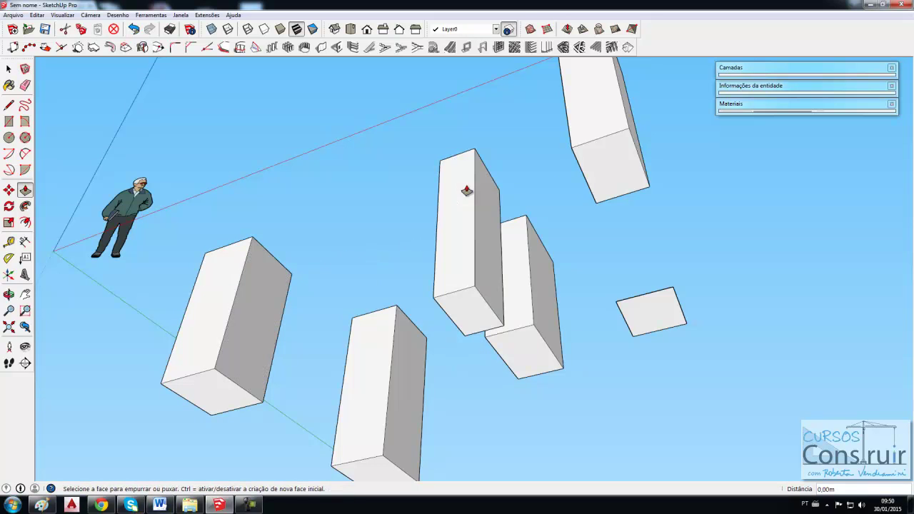
double_click(645, 312)
mouse_move(398, 335)
middle_down()
mouse_move(399, 241)
mouse_move(424, 367)
mouse_move(418, 312)
mouse_move(395, 342)
middle_up()
key(space)
scroll(424, 293, down, 2)
scroll(489, 289, down, 2)
mouse_move(490, 289)
middle_down()
mouse_move(450, 302)
mouse_move(466, 309)
middle_up()
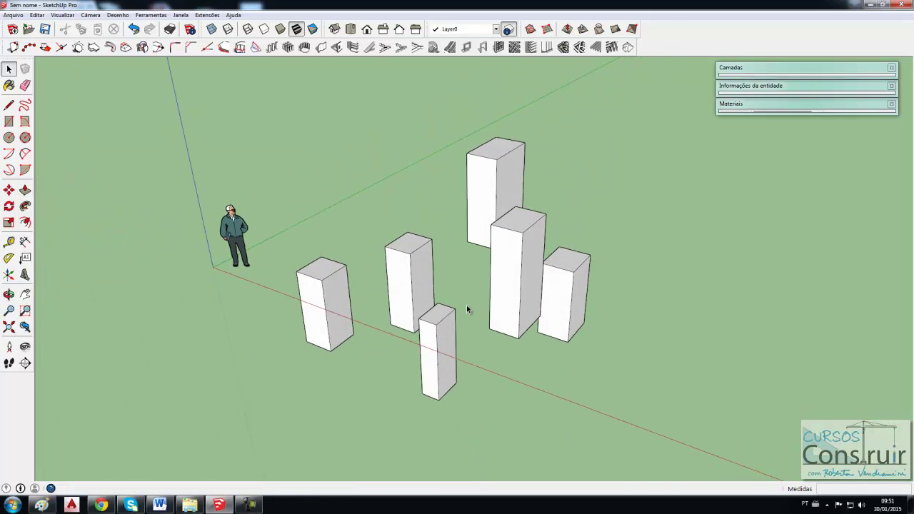